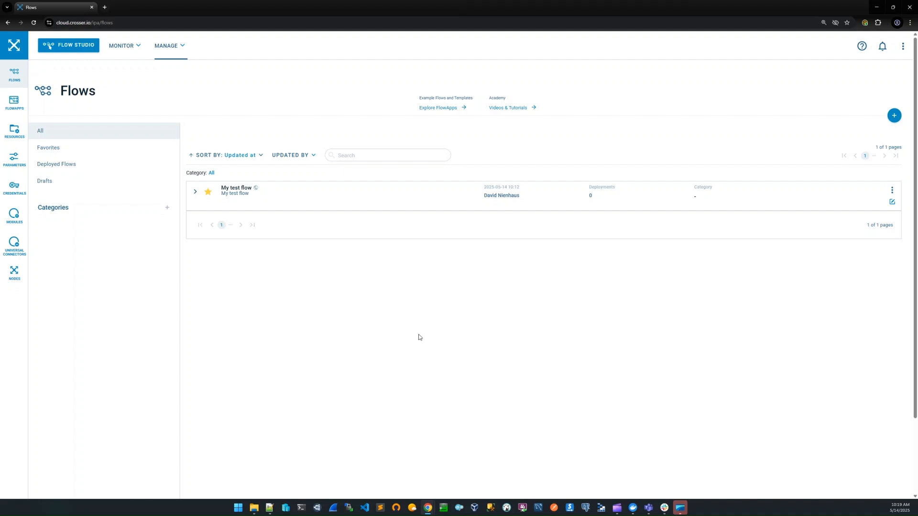
Open My test flow for editing and review the Data Generator module's settings down to its JSON template.
click(892, 202)
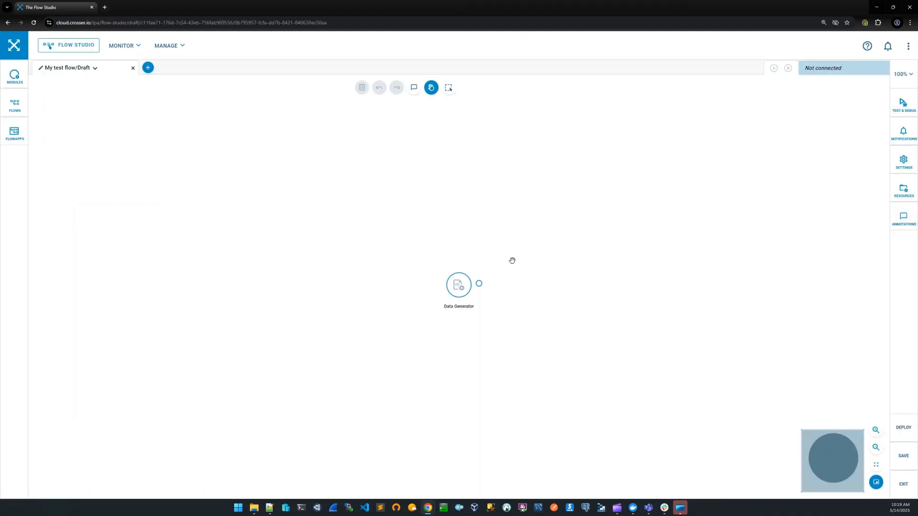
scroll(510, 261, up, 1)
mouse_move(444, 265)
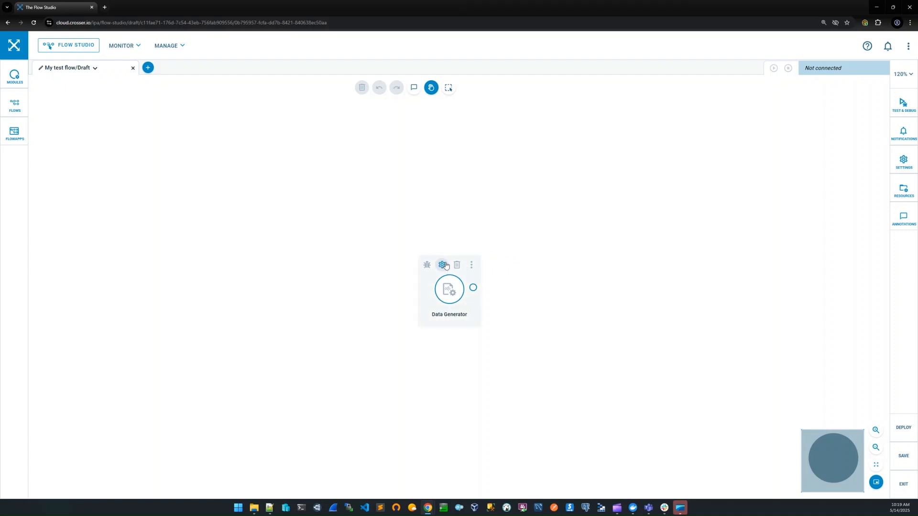
click(443, 265)
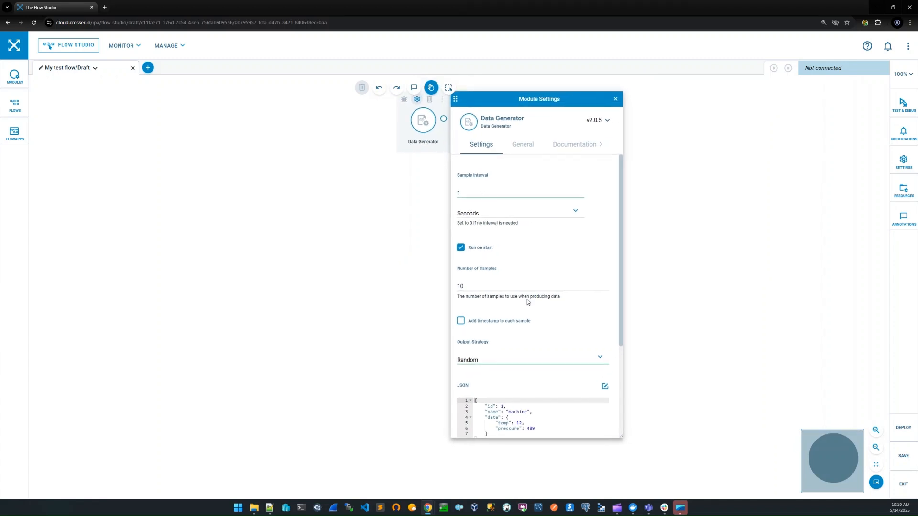
scroll(534, 313, down, 1)
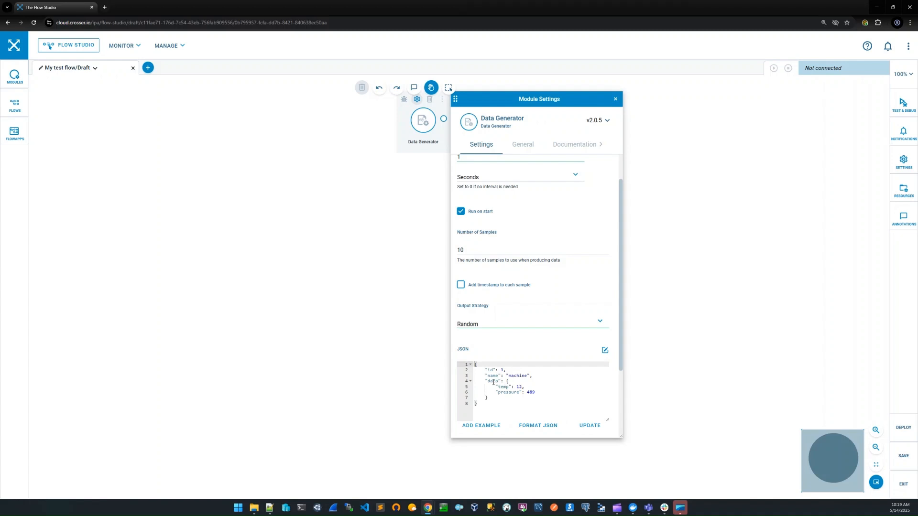
click(616, 99)
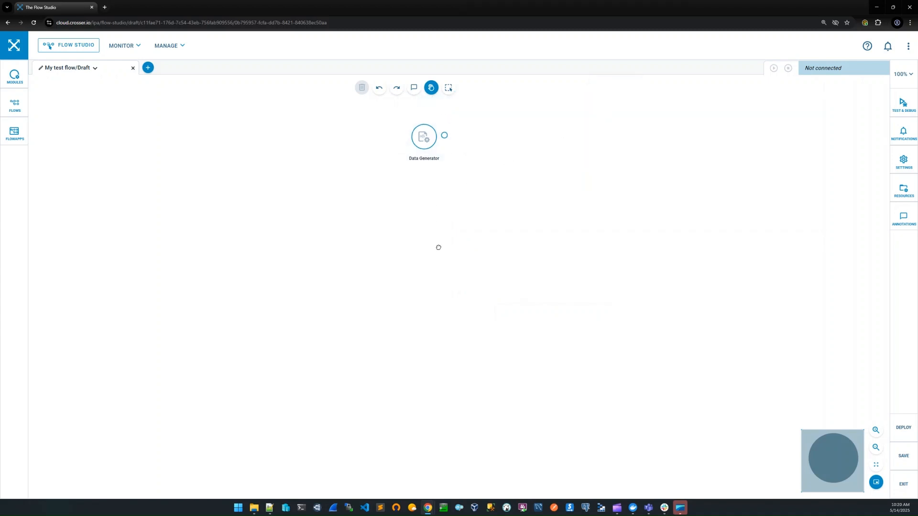
click(14, 77)
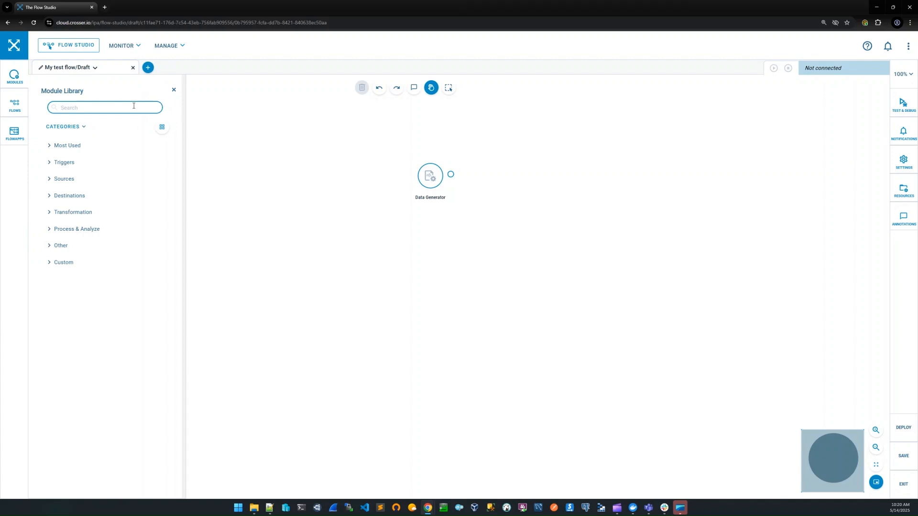
text(join)
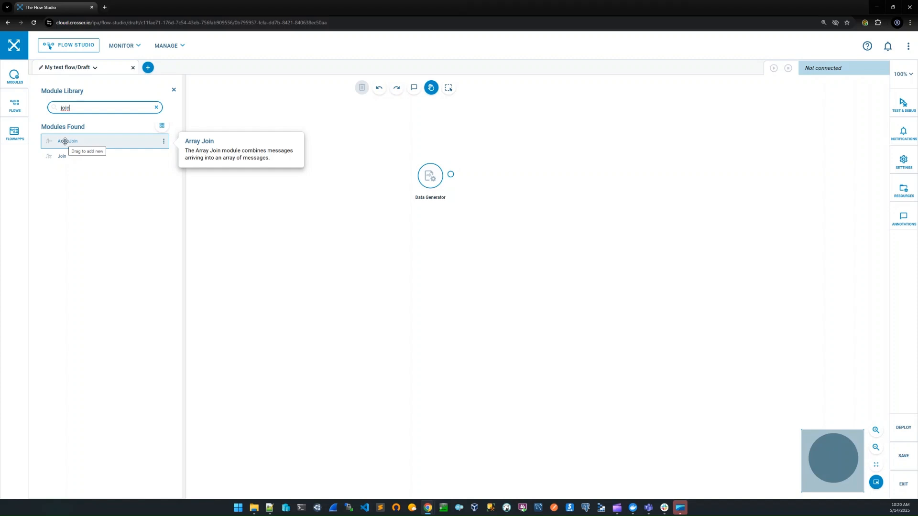
drag(65, 141, 494, 178)
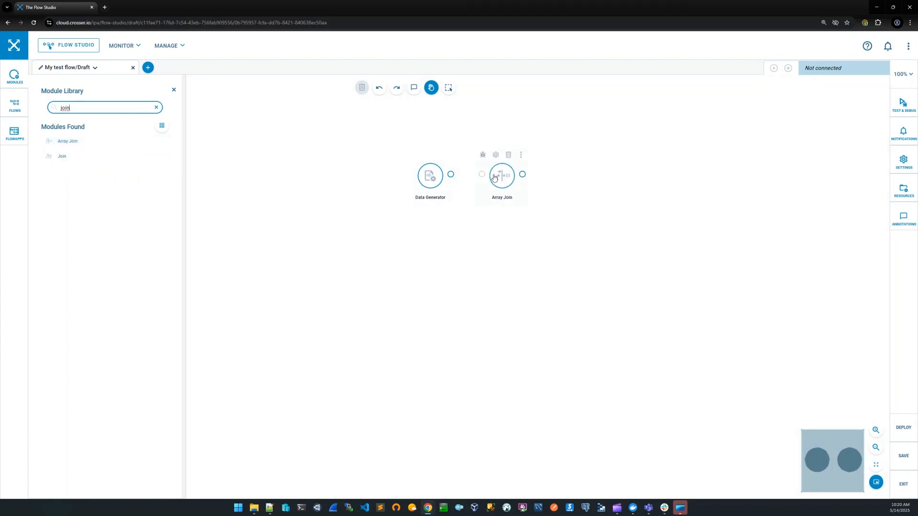
click(174, 90)
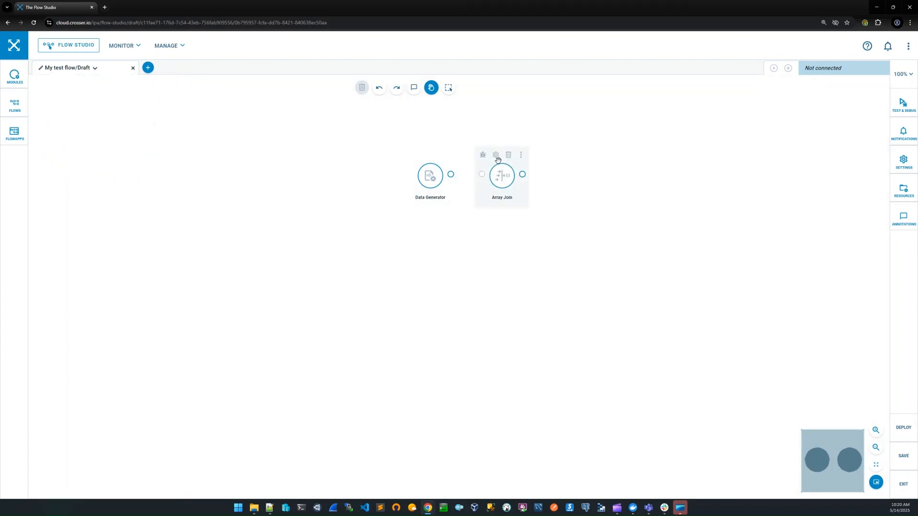
click(508, 155)
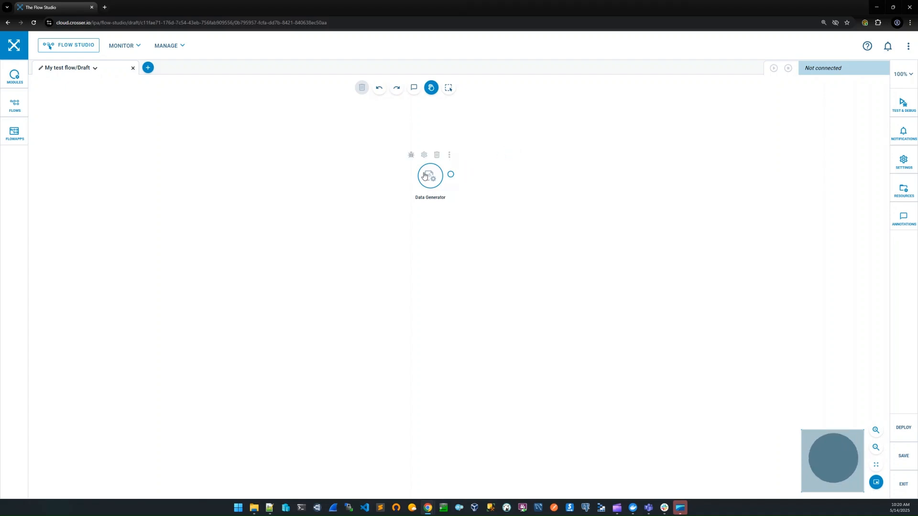
Enable debugging on the Data Generator module and connect the flow to Node1 for testing.
click(411, 156)
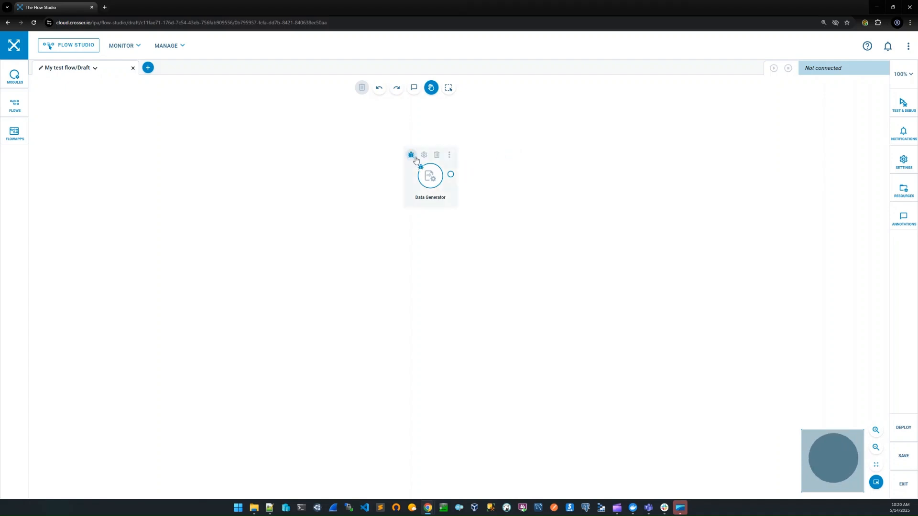
click(904, 105)
click(783, 232)
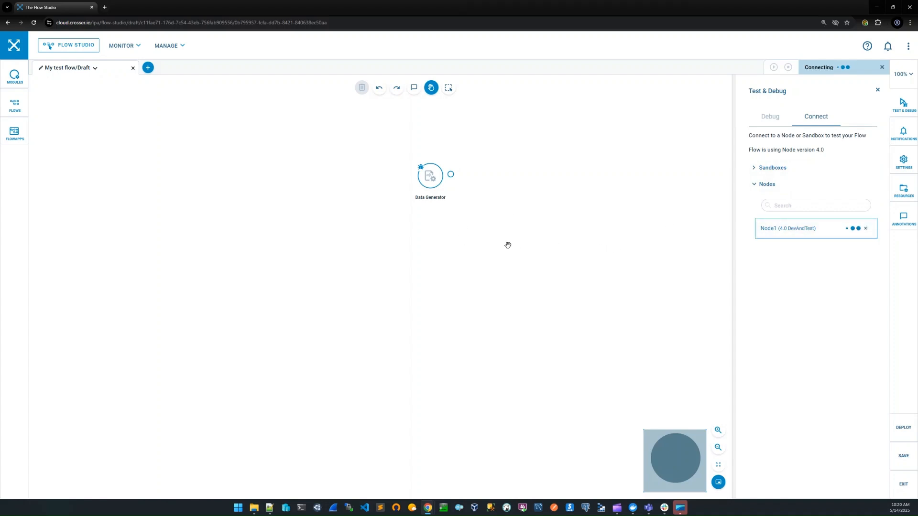
Run the flow in a remote session to view the Data Generator's debug output, and stop the session.
click(770, 117)
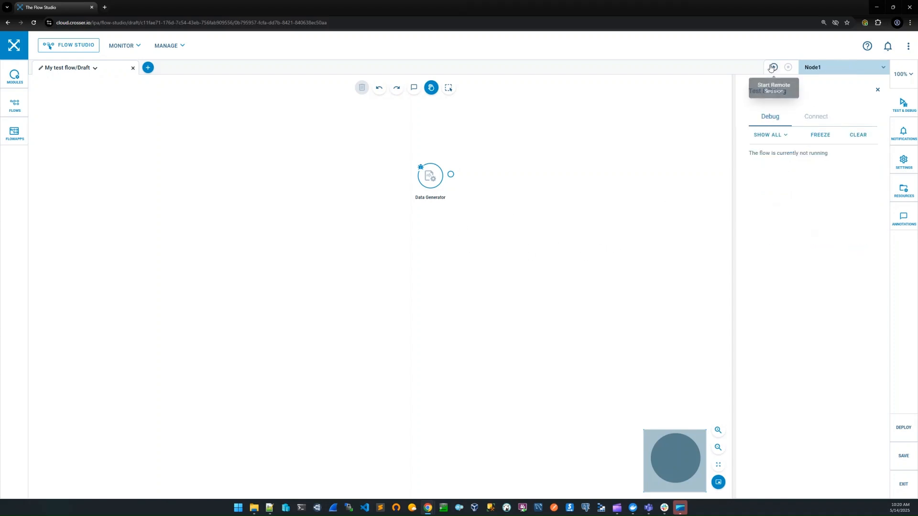
click(773, 68)
click(517, 302)
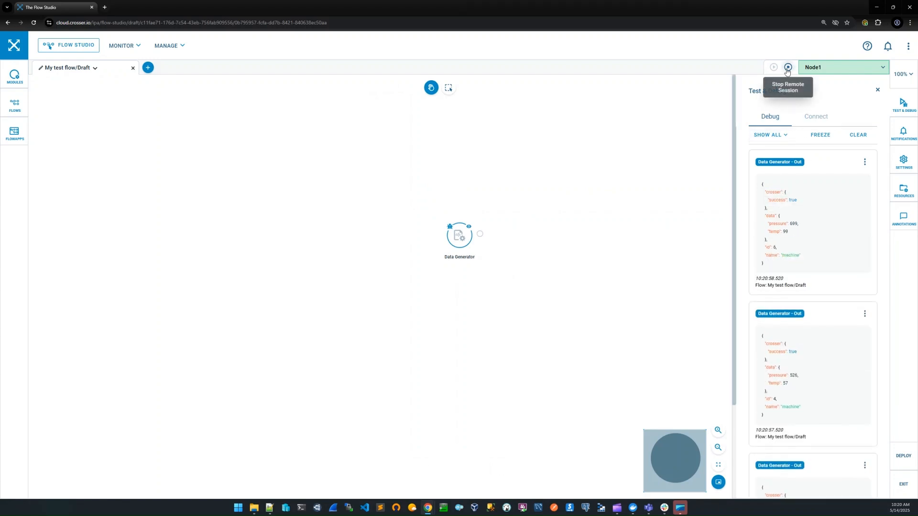
click(788, 68)
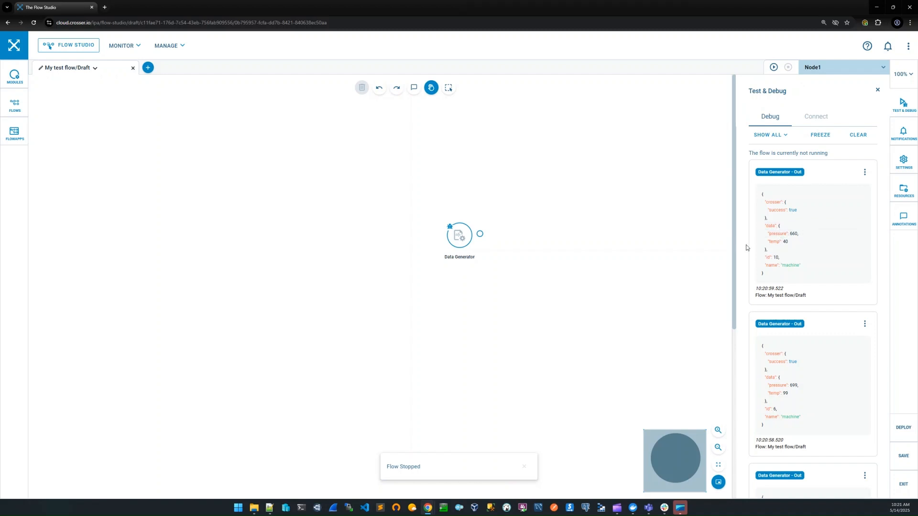
Add an Array Join module from the module library, connected to the Data Generator's output.
click(15, 76)
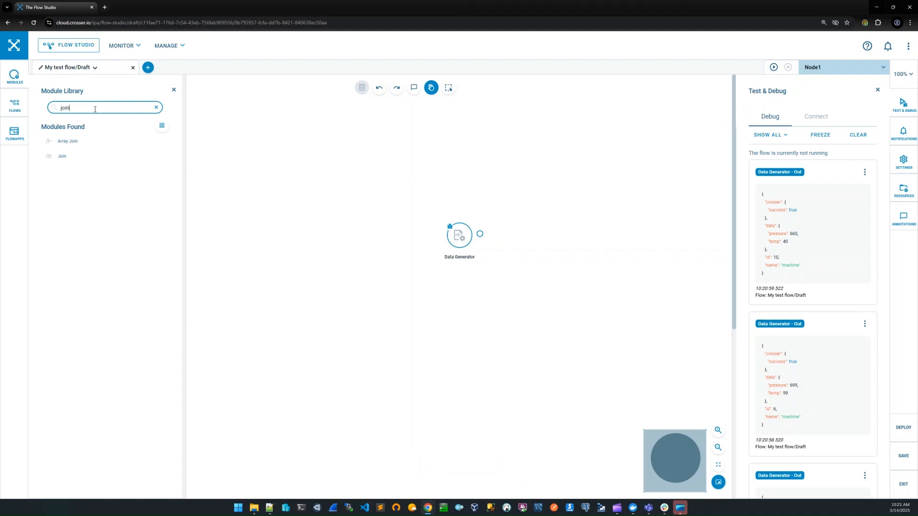
drag(67, 141, 511, 233)
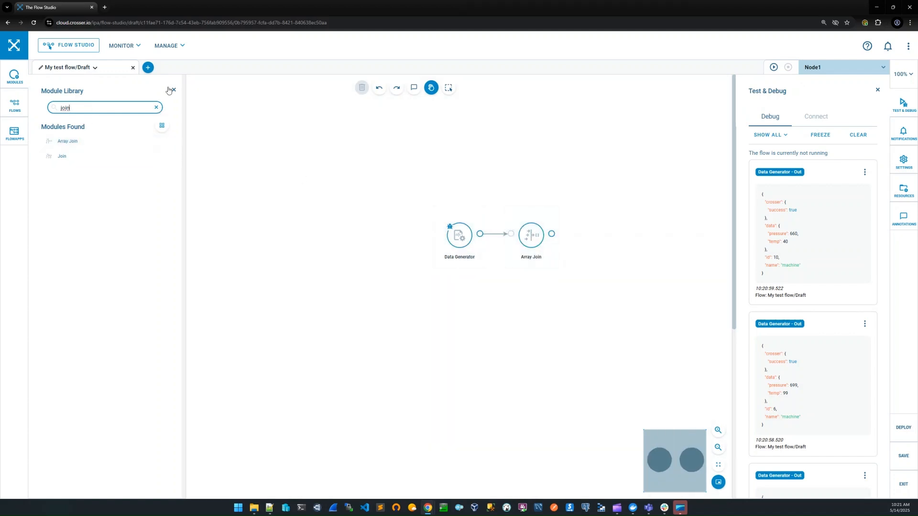
click(173, 90)
Set the Array Join module's time window to 4, keeping the unit as seconds.
mouse_move(513, 212)
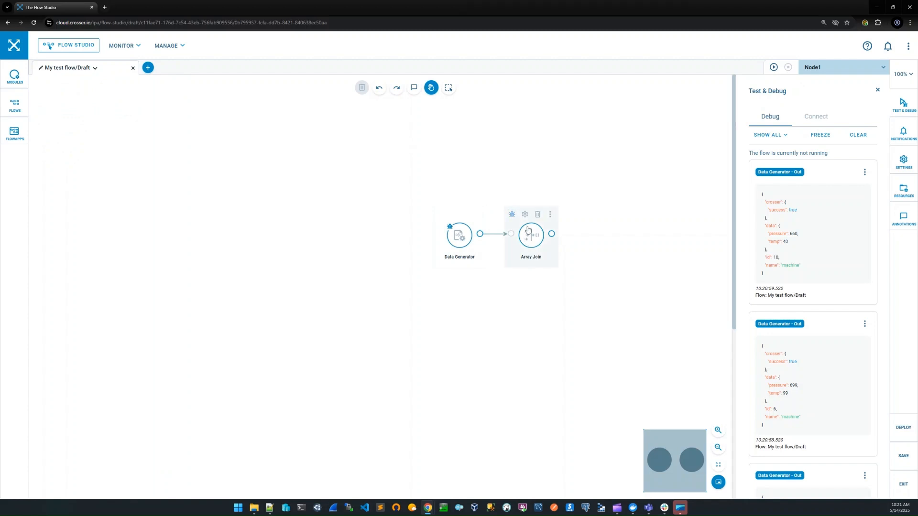
click(525, 214)
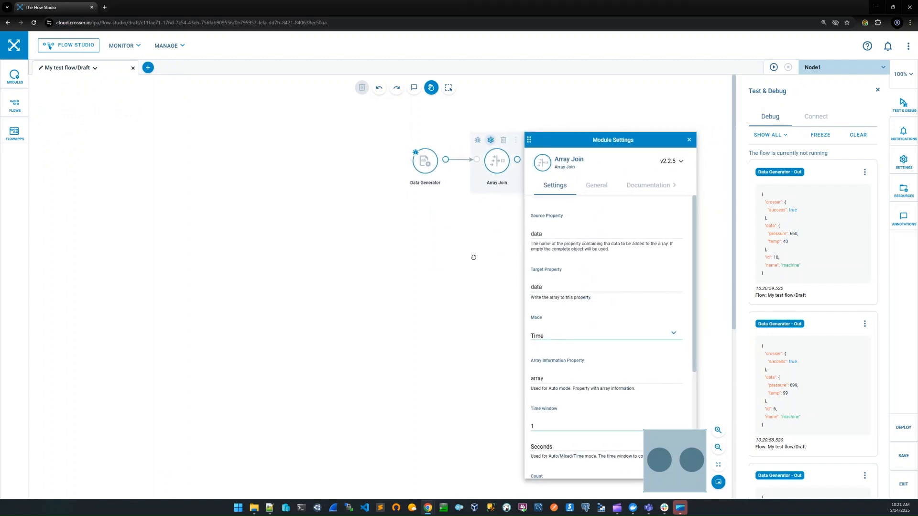
drag(473, 257, 473, 244)
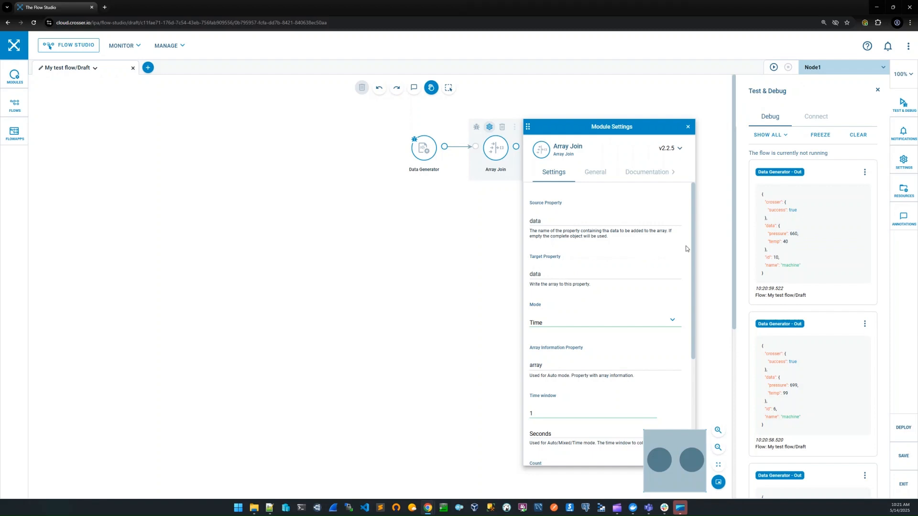
drag(696, 226, 696, 280)
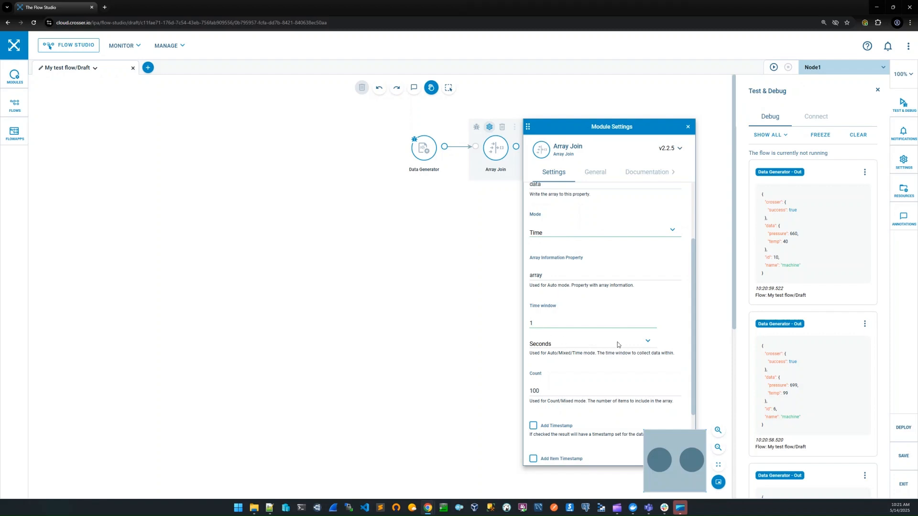
click(646, 342)
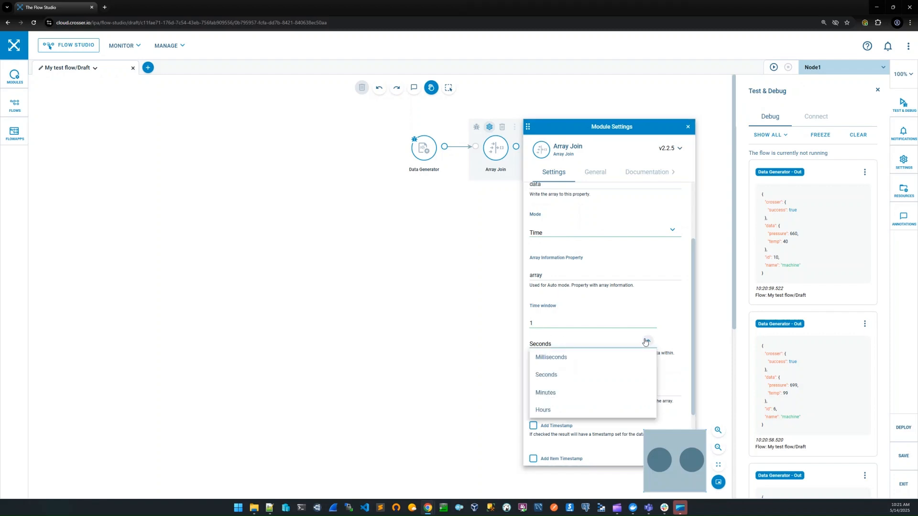
click(646, 342)
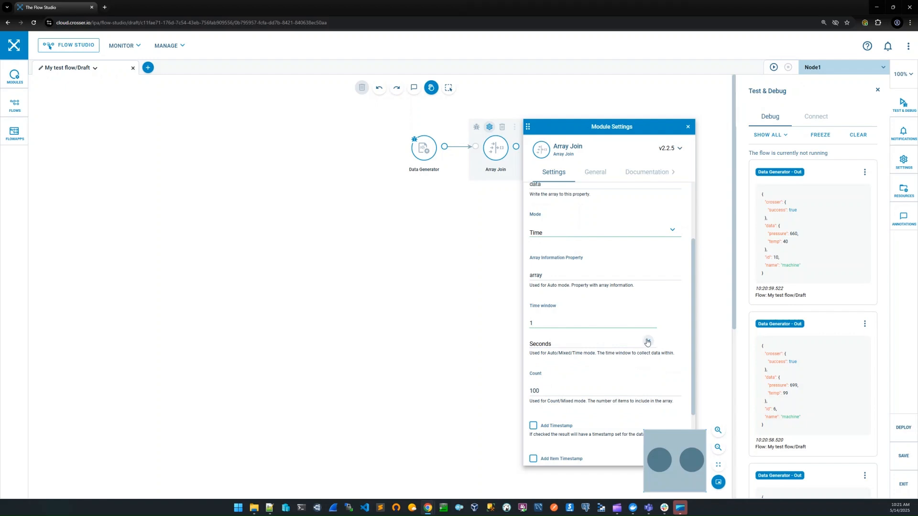
click(648, 342)
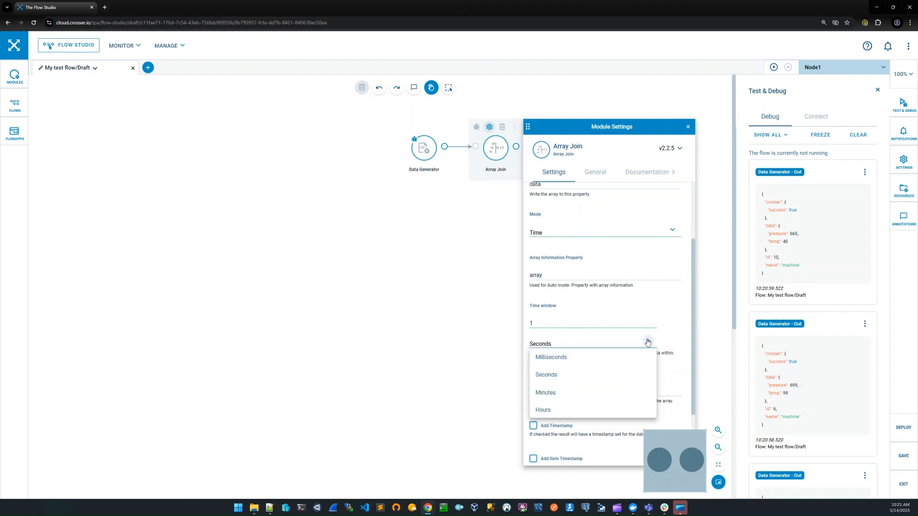
click(647, 342)
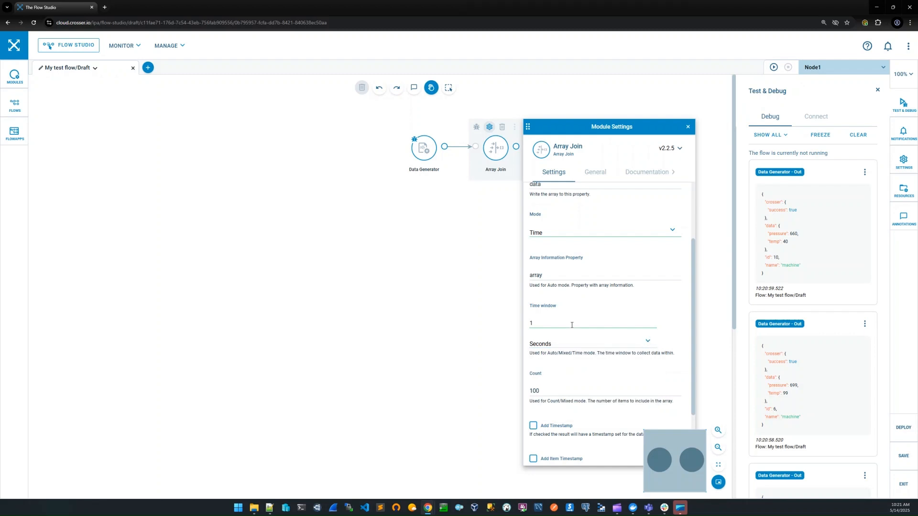
key(BackSpace)
text(4)
Enable Include Count for the Array Join module and close its settings.
scroll(587, 352, down, 2)
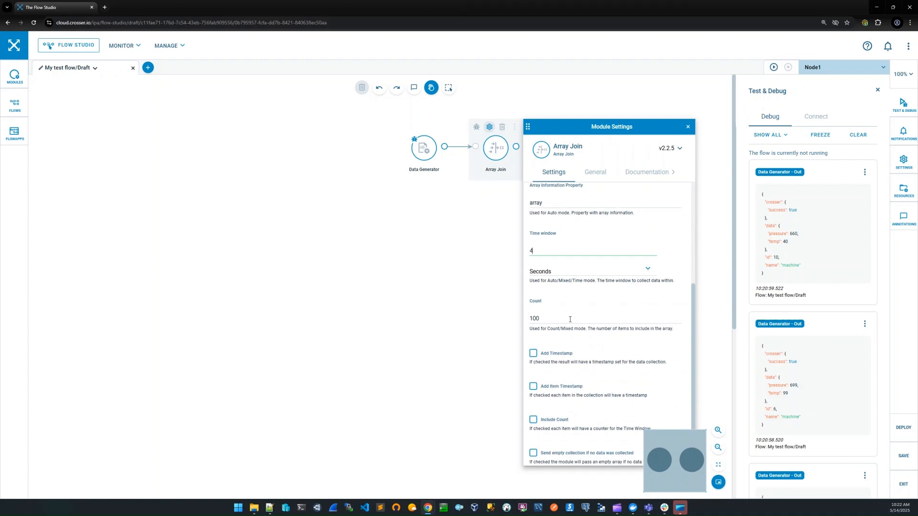
scroll(570, 319, down, 1)
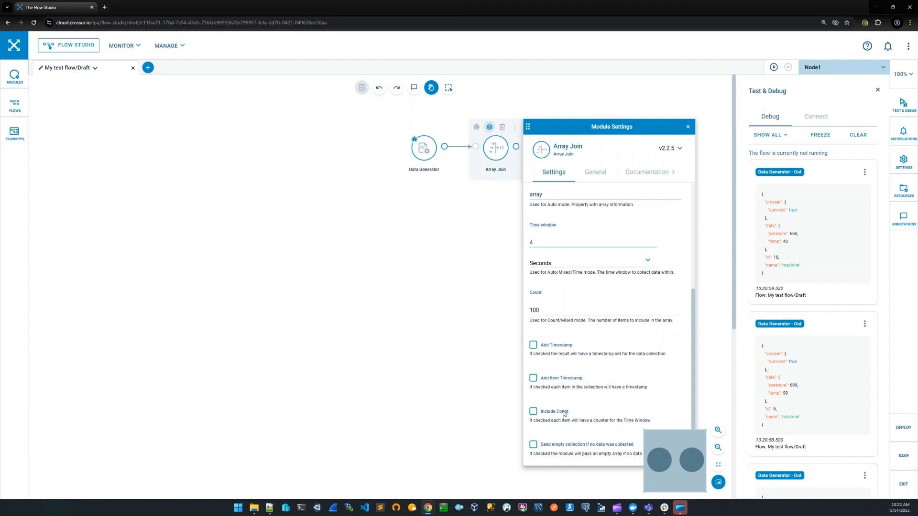
click(563, 413)
drag(469, 417, 450, 404)
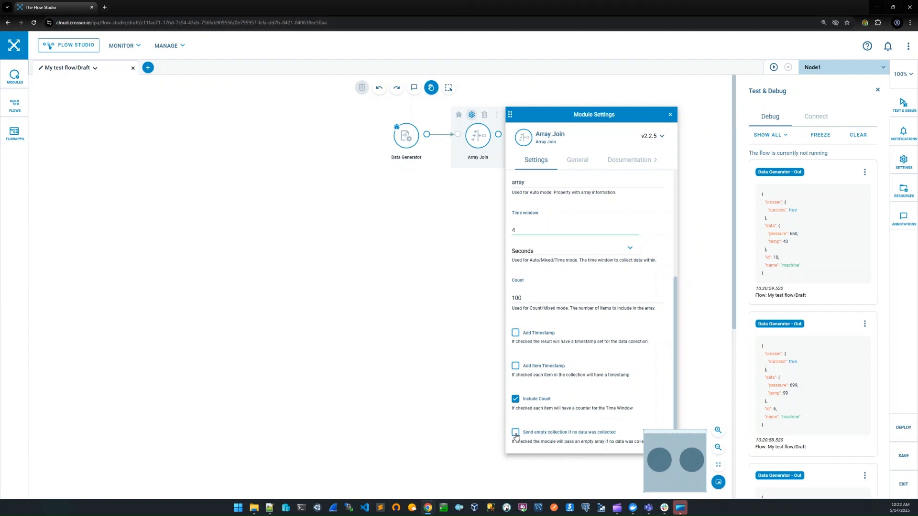
click(669, 117)
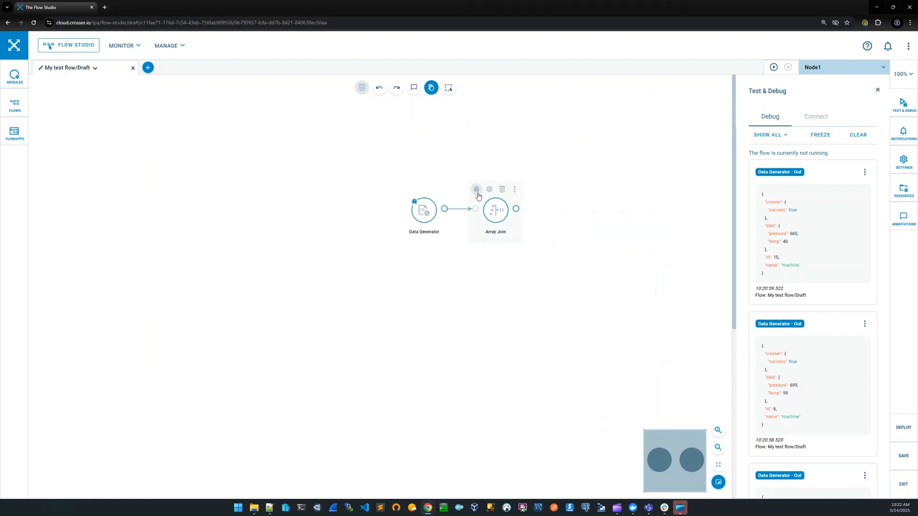
Enable debugging on the Array Join module and start a remote session with the old debug messages cleared.
click(477, 190)
click(858, 135)
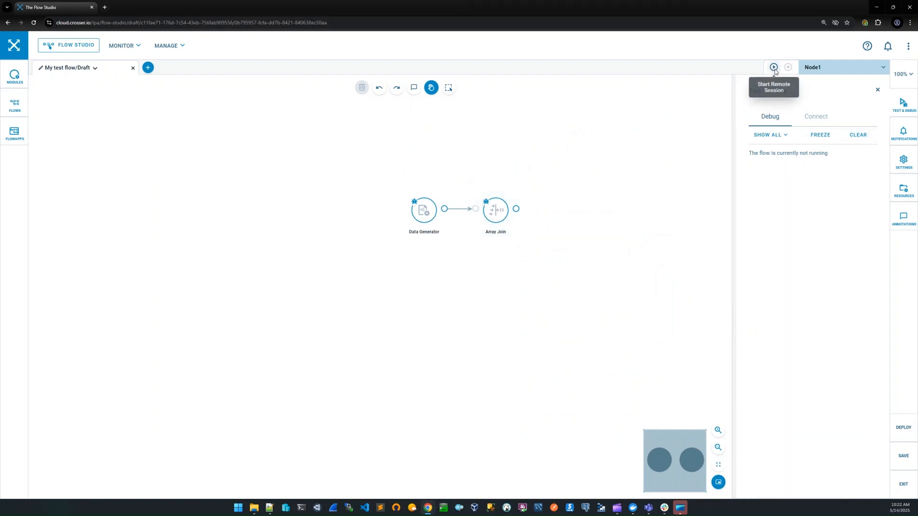
click(774, 67)
click(518, 301)
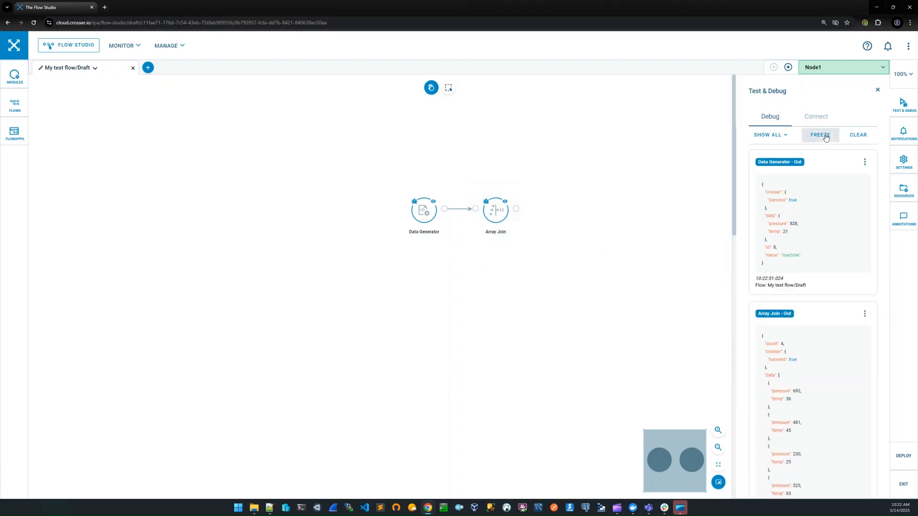
Freeze the debug output and compare the Array Join message's count and data array with the Data Generator messages, collapsing the array.
click(825, 138)
scroll(843, 325, down, 2)
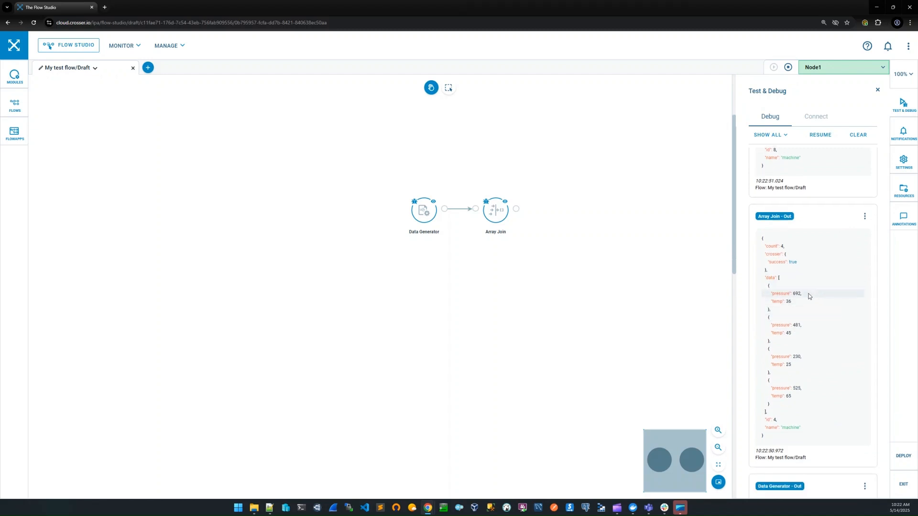
double_click(782, 246)
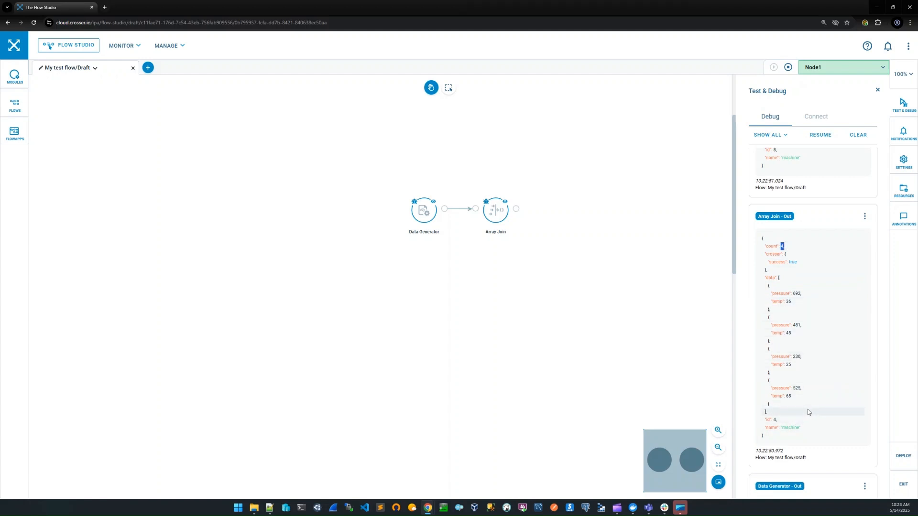
scroll(809, 406, down, 2)
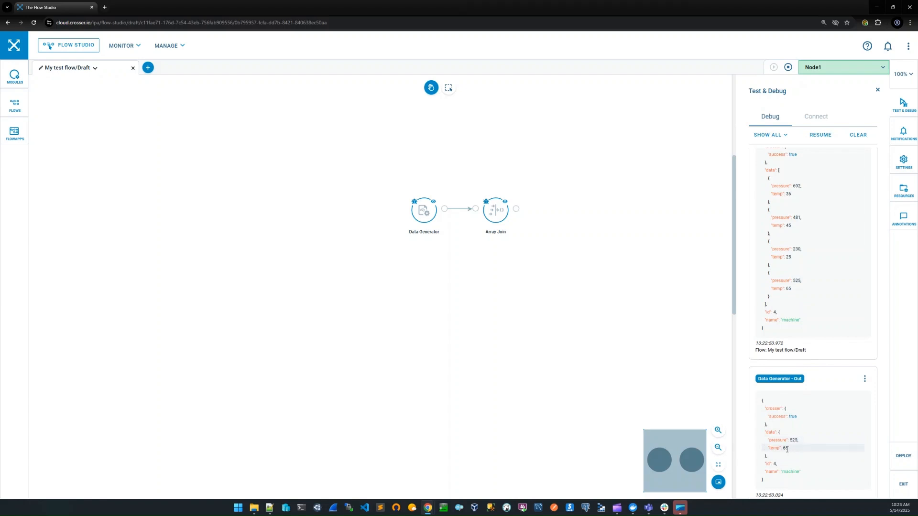
scroll(799, 291, up, 2)
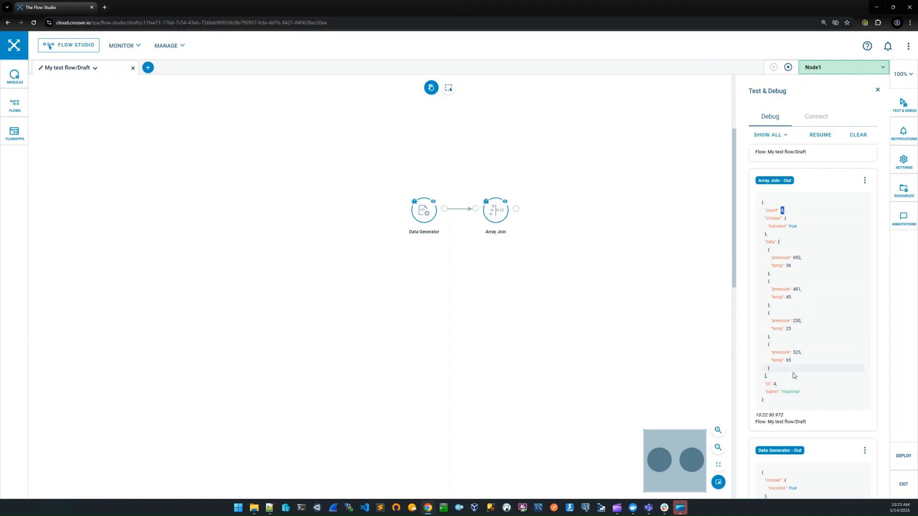
click(779, 245)
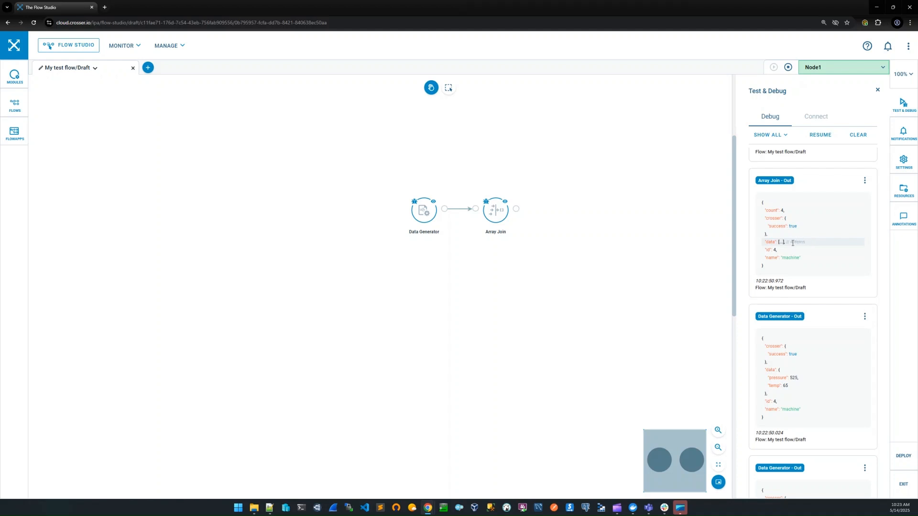
Expand the data array in the Array Join debug message to review its items, and stop the remote session.
click(782, 247)
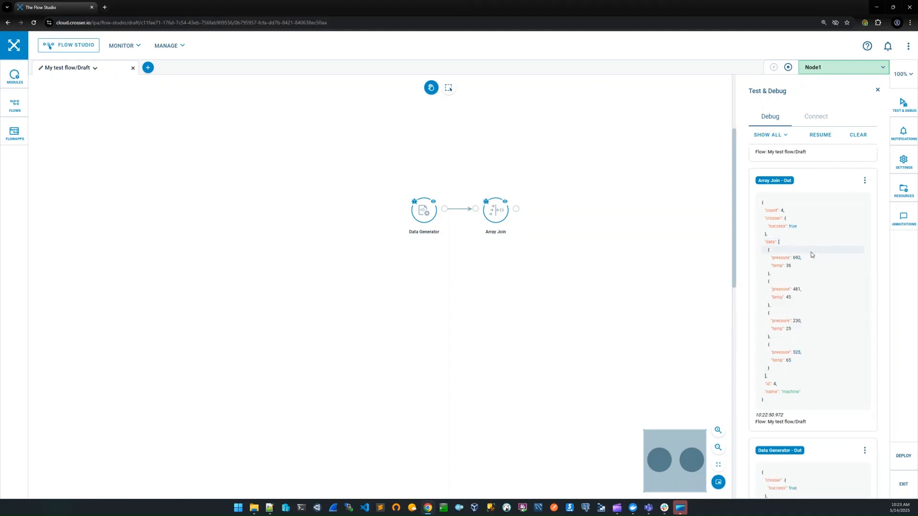
scroll(811, 251, up, 2)
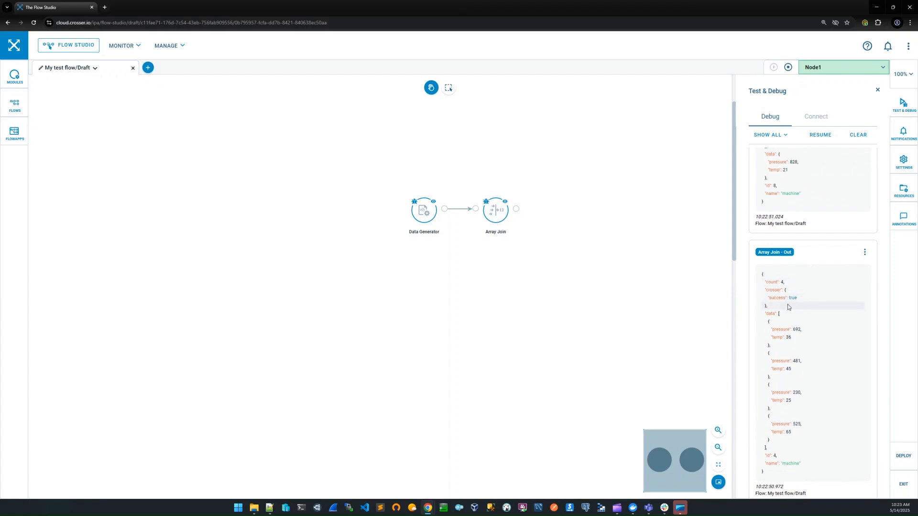
scroll(788, 287, up, 3)
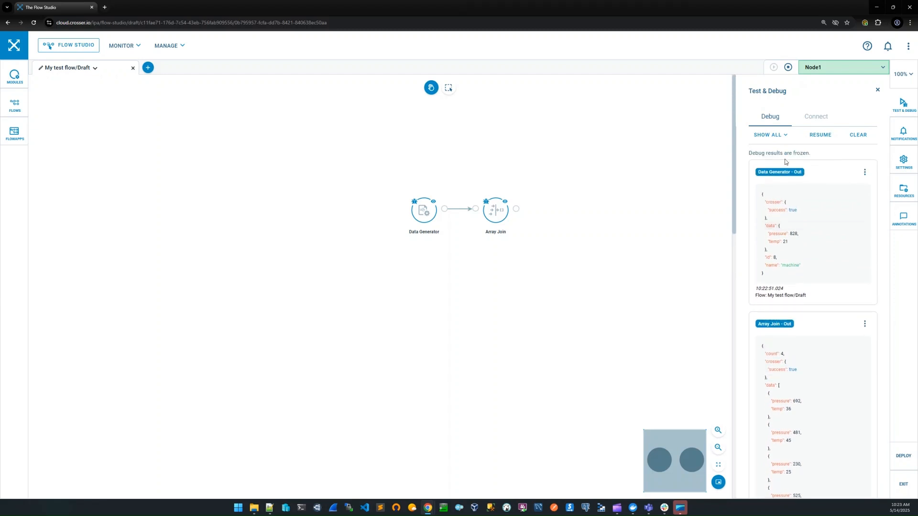
click(787, 68)
Reopen the Array Join module's settings and switch its mode to Count.
click(489, 191)
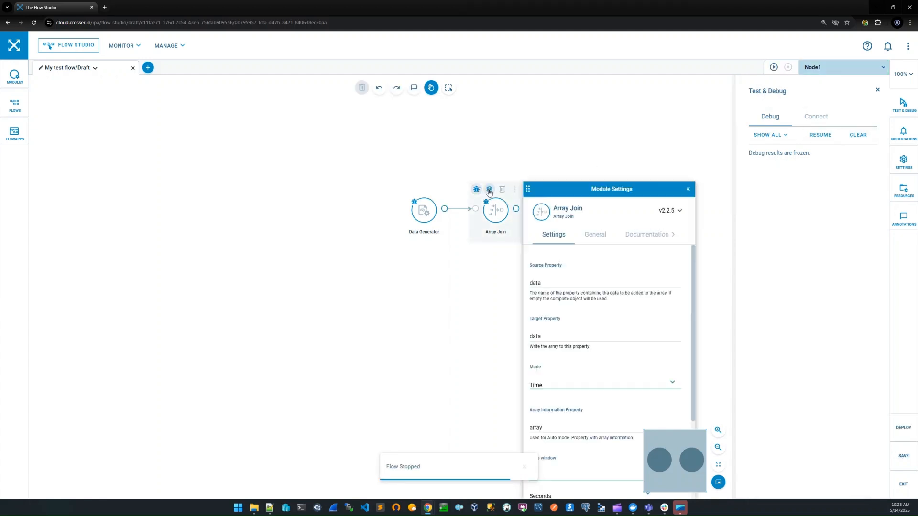
click(672, 333)
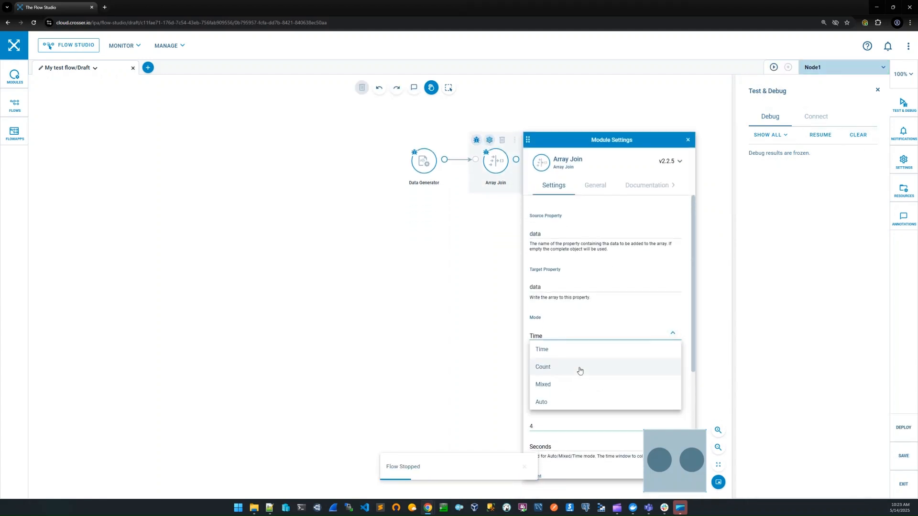
click(556, 375)
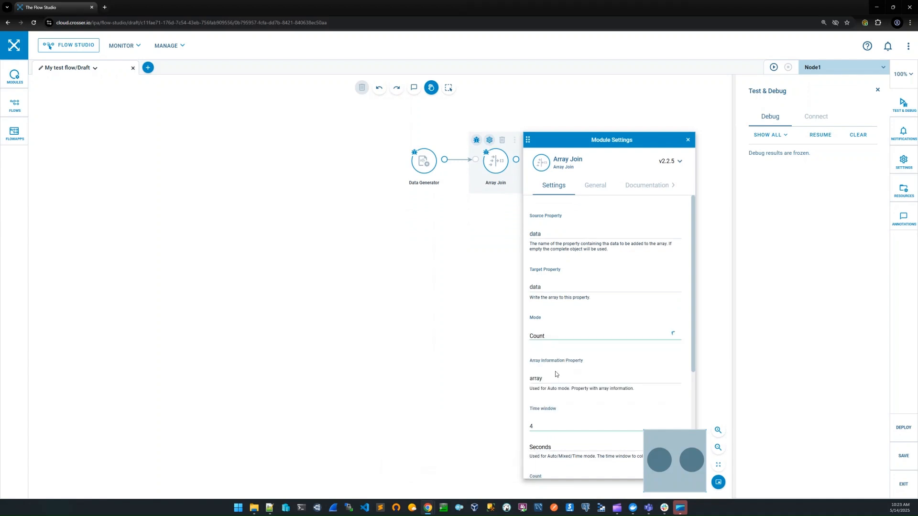
Set the Array Join module's count to 3 and close its settings.
scroll(557, 424, down, 2)
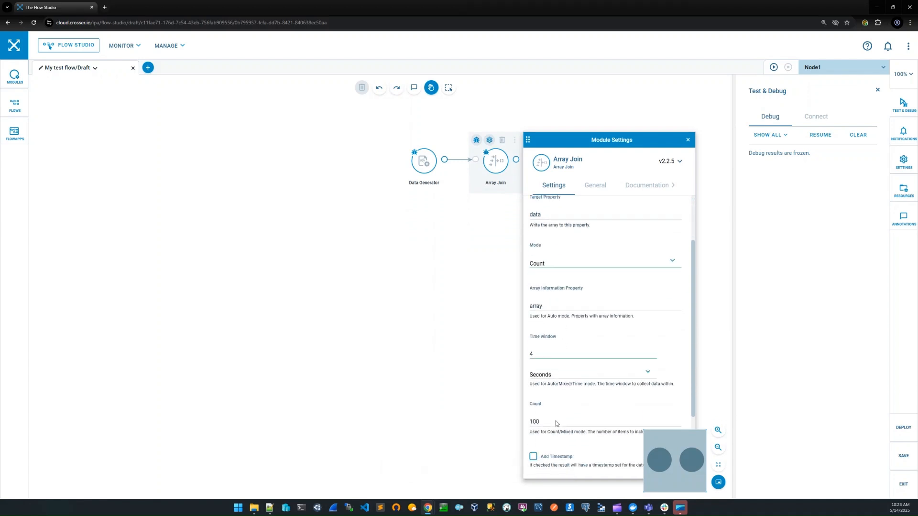
click(552, 422)
key(BackSpace)
key(BackSpace)
key(BackSpace)
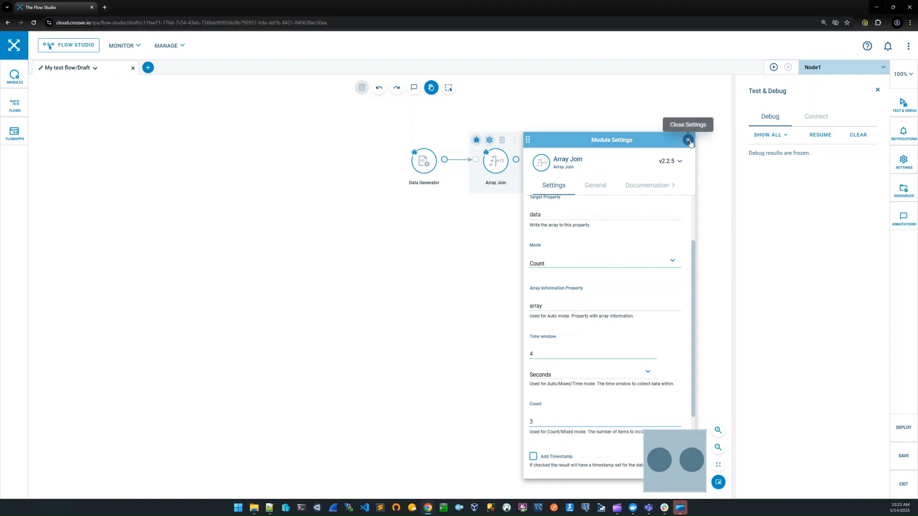
click(688, 139)
Resume the debug output, and start a remote session on Node1, saving the flow's changes.
click(826, 134)
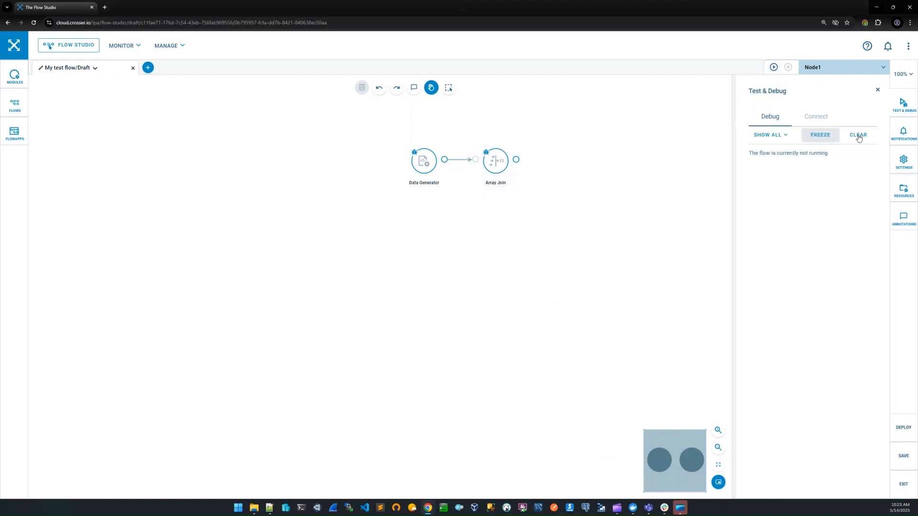
click(774, 67)
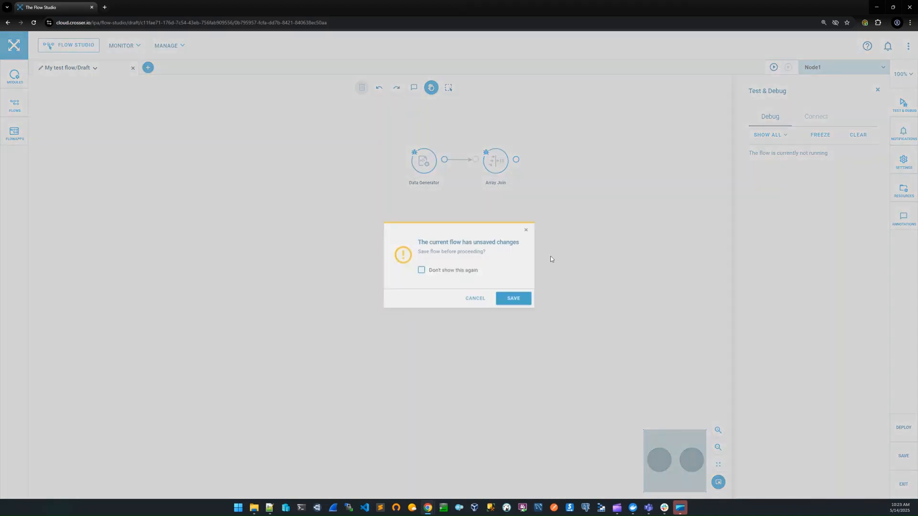
click(526, 300)
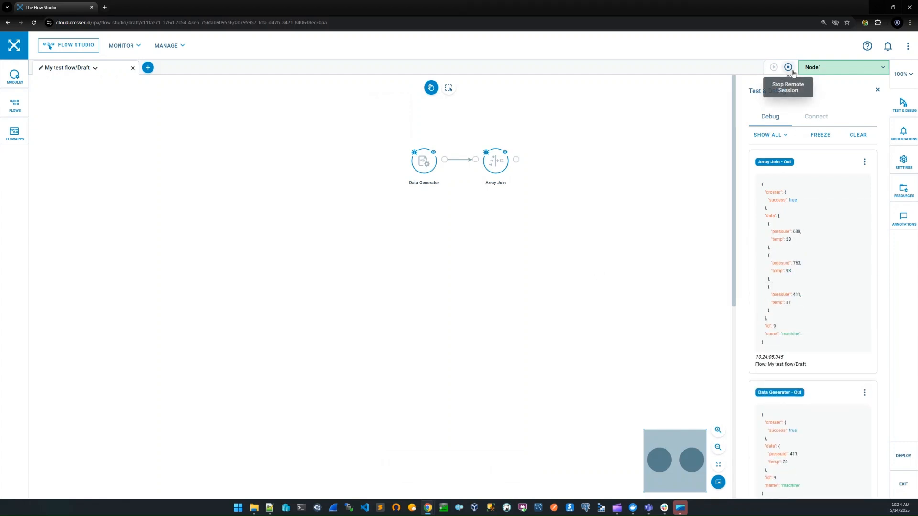
Freeze the debug output to examine the Array Join message's data array, clearing the messages and stopping the remote session when done.
click(821, 135)
scroll(843, 258, down, 2)
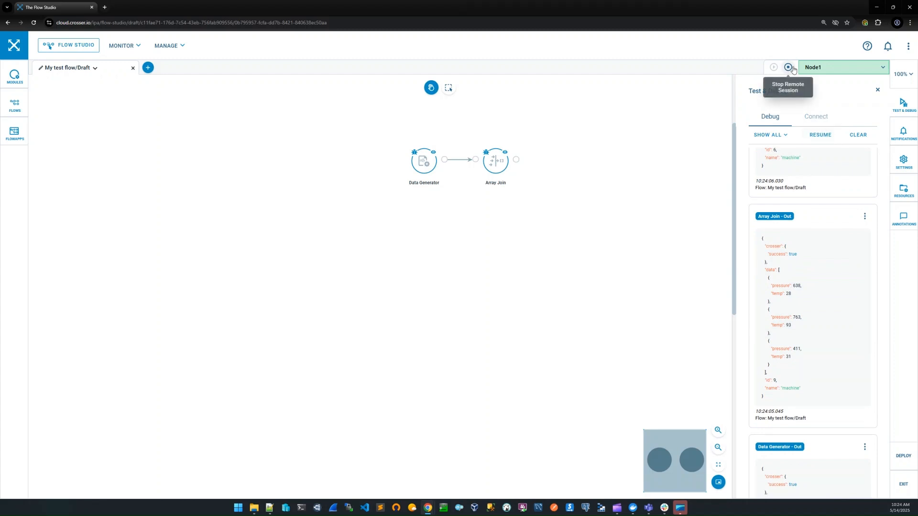
click(858, 135)
click(789, 67)
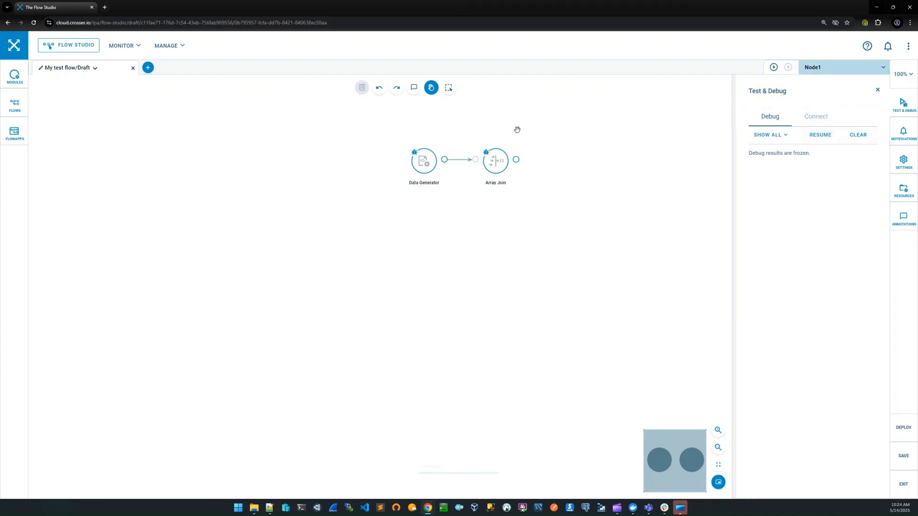
Reopen the Array Join module's settings and switch its mode to Mixed.
click(489, 140)
click(672, 333)
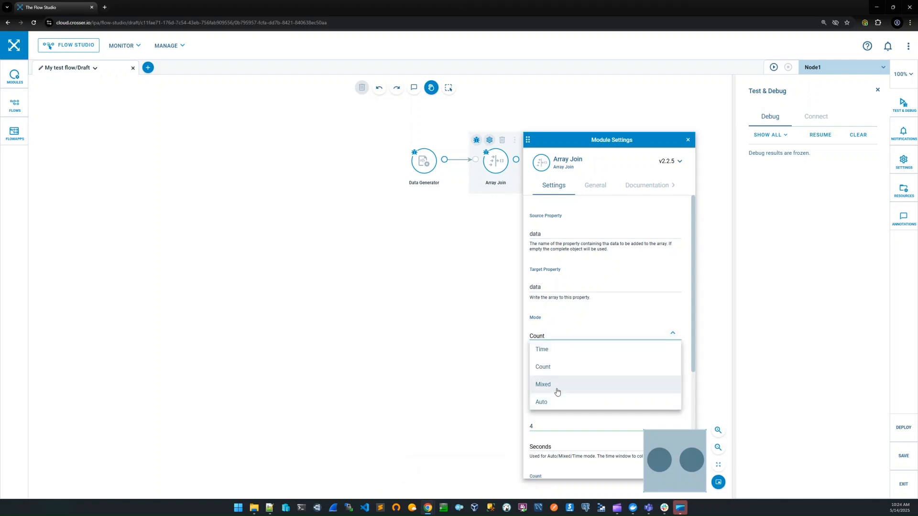
click(557, 392)
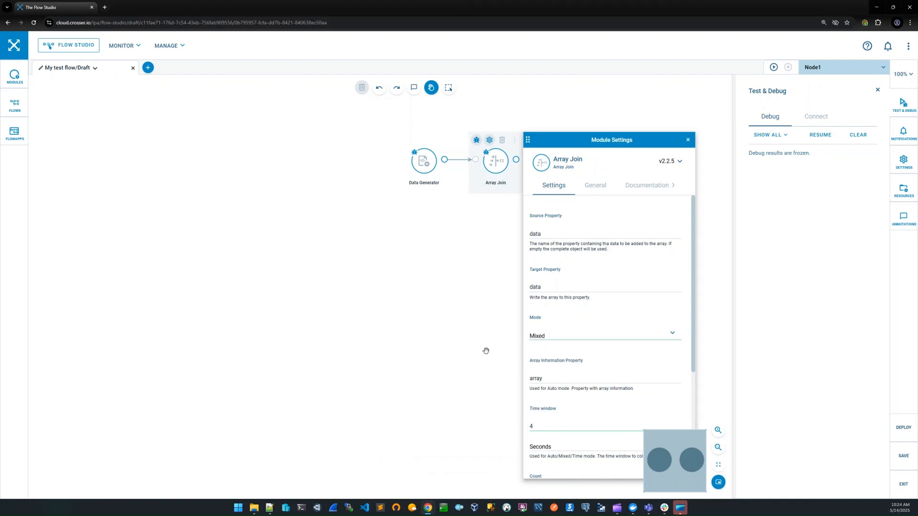
Set the Array Join module's time window to 5 seconds, keeping the count at 3.
drag(485, 351, 464, 322)
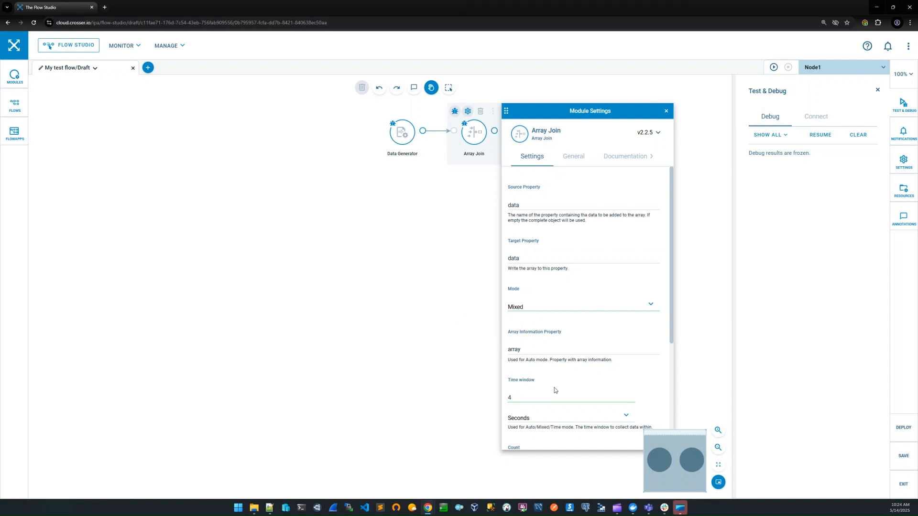
scroll(554, 391, down, 1)
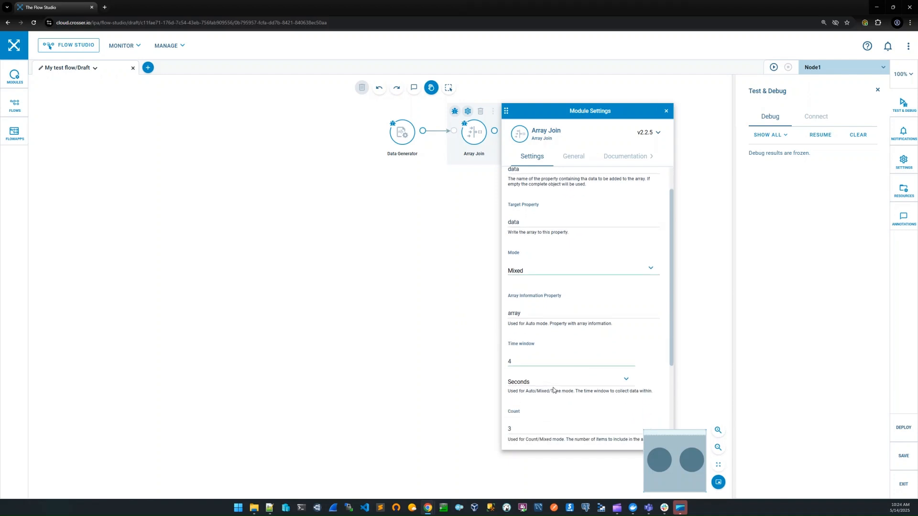
scroll(553, 387, down, 1)
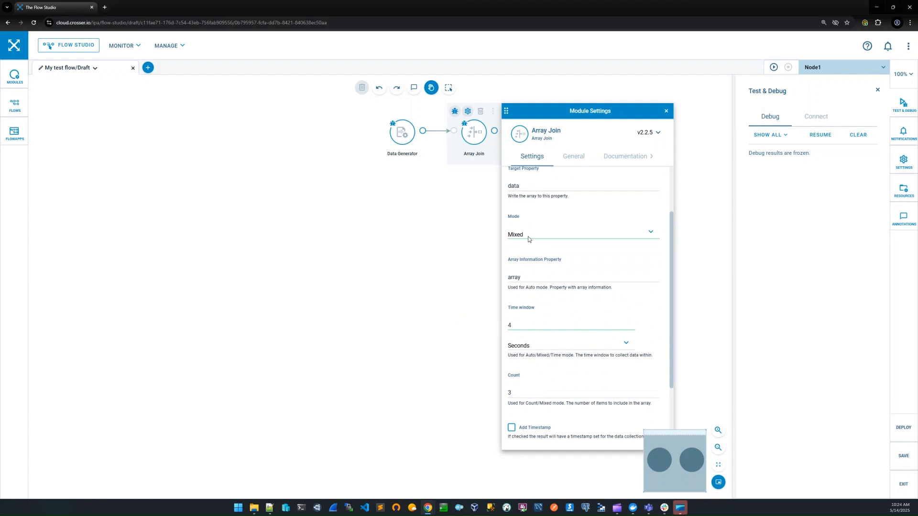
double_click(510, 325)
text(5)
click(517, 394)
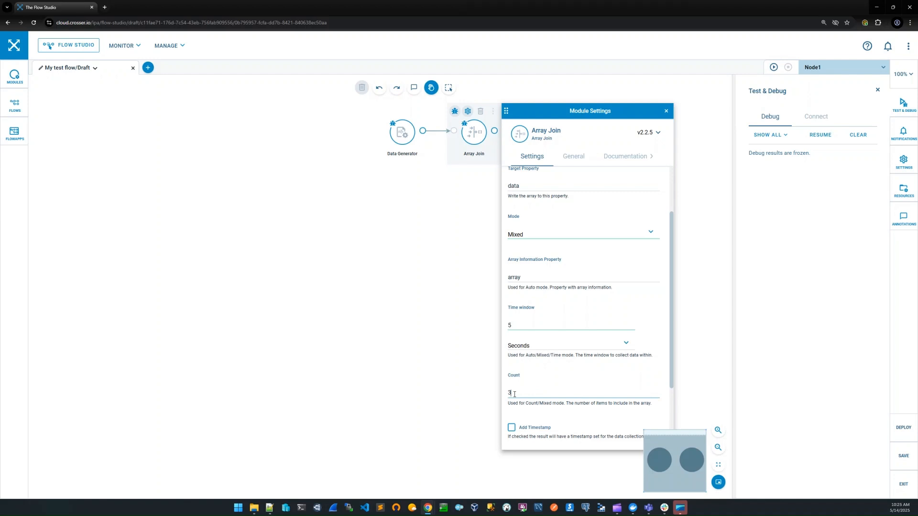
Save the flow and start a remote session, resuming the debug output with old messages cleared.
click(774, 70)
click(526, 301)
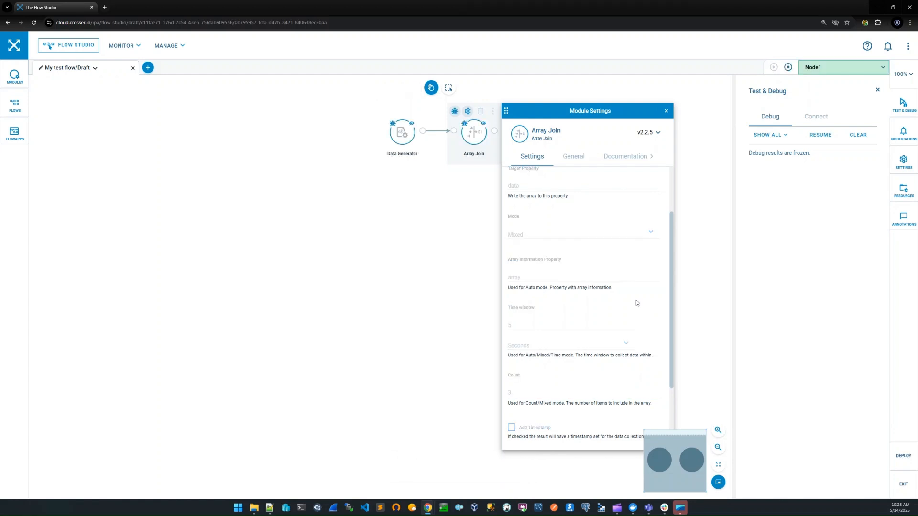
click(821, 135)
click(874, 139)
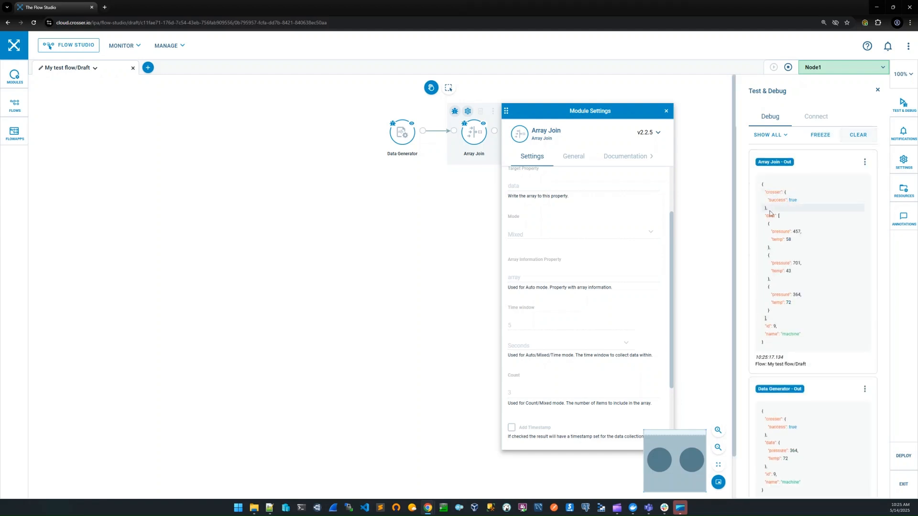
Stop the remote session and set the Array Join module's count to 7.
click(789, 69)
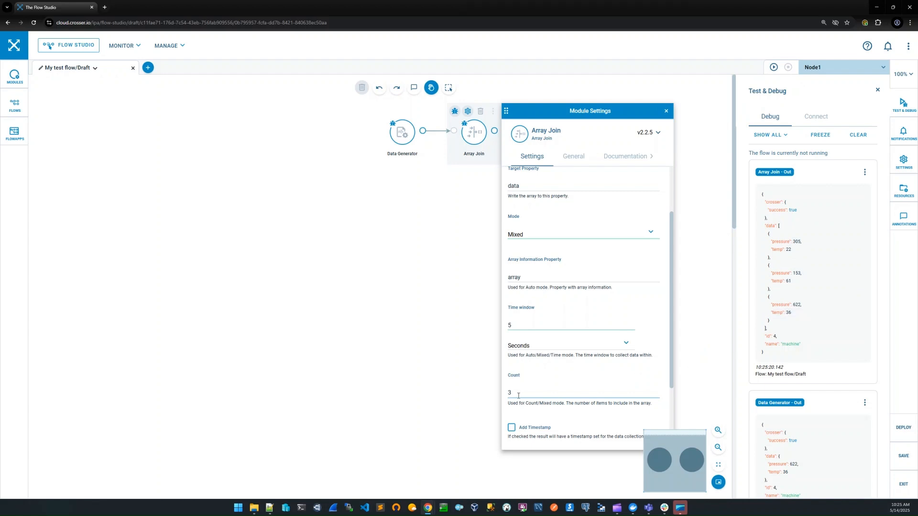
drag(512, 394, 506, 395)
text(7)
Clear the old debug messages and start a new remote session, saving the flow's changes.
click(858, 136)
click(774, 67)
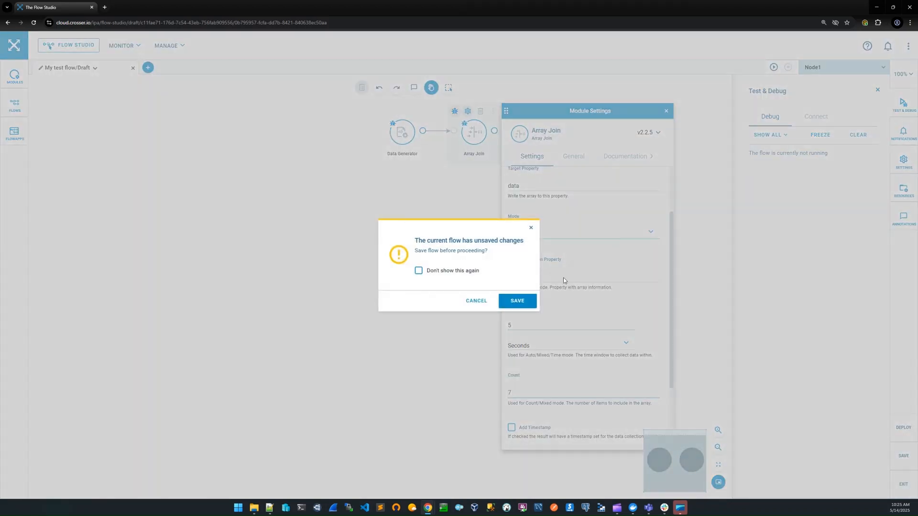
click(534, 302)
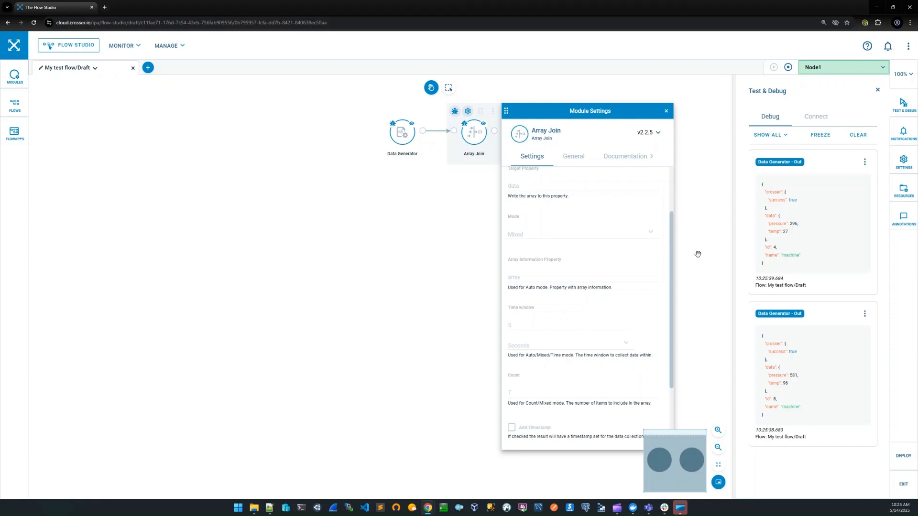
Freeze the debug output to examine the Array Join message's count and data array, and stop the remote session.
click(829, 137)
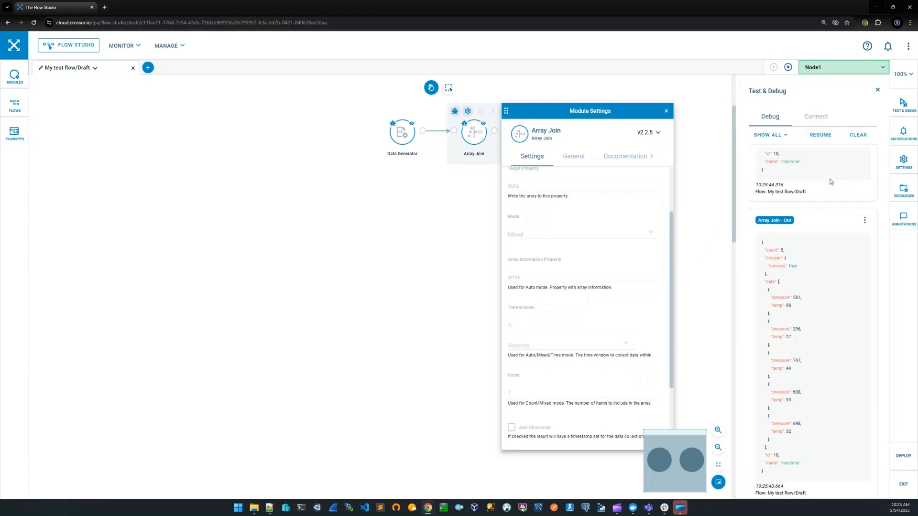
scroll(832, 230, down, 1)
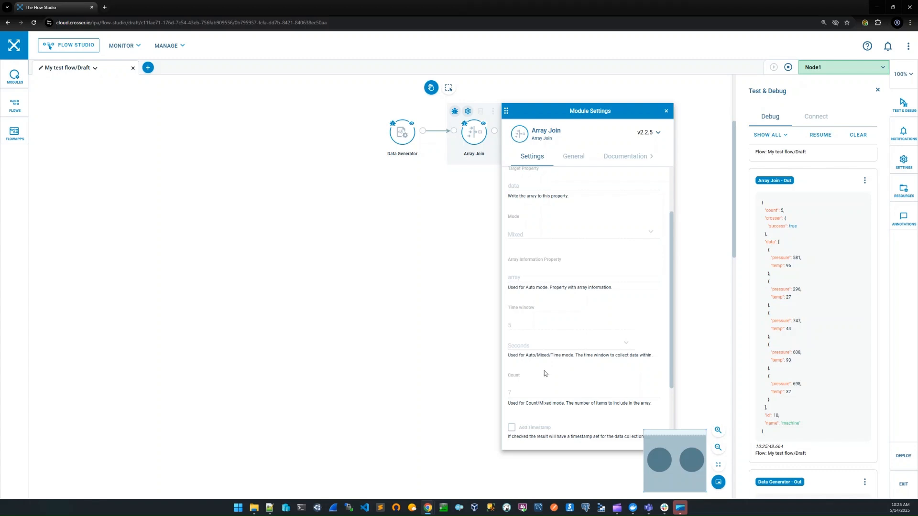
click(788, 68)
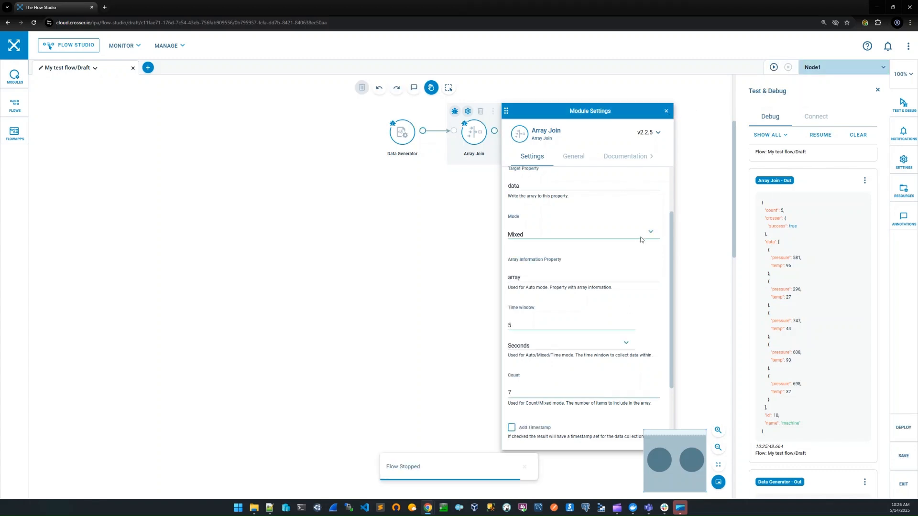
Open the list of available modes for the Array Join module.
click(651, 233)
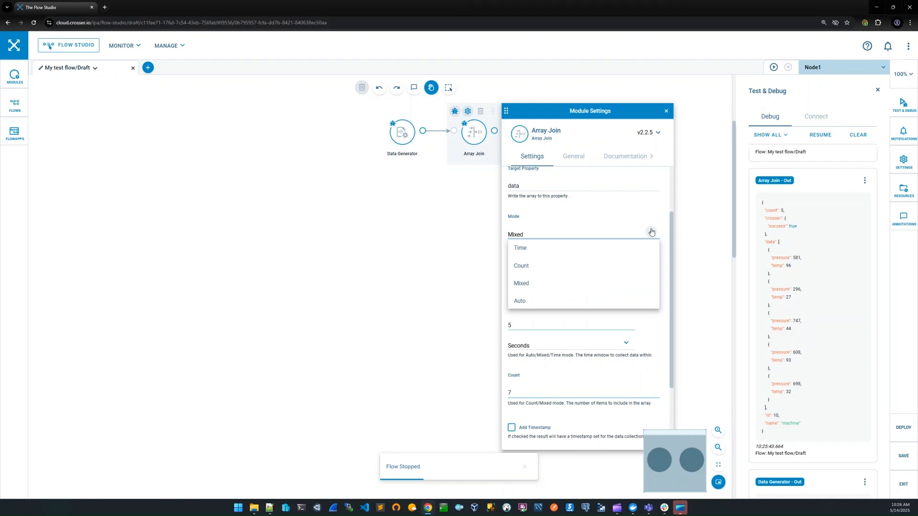